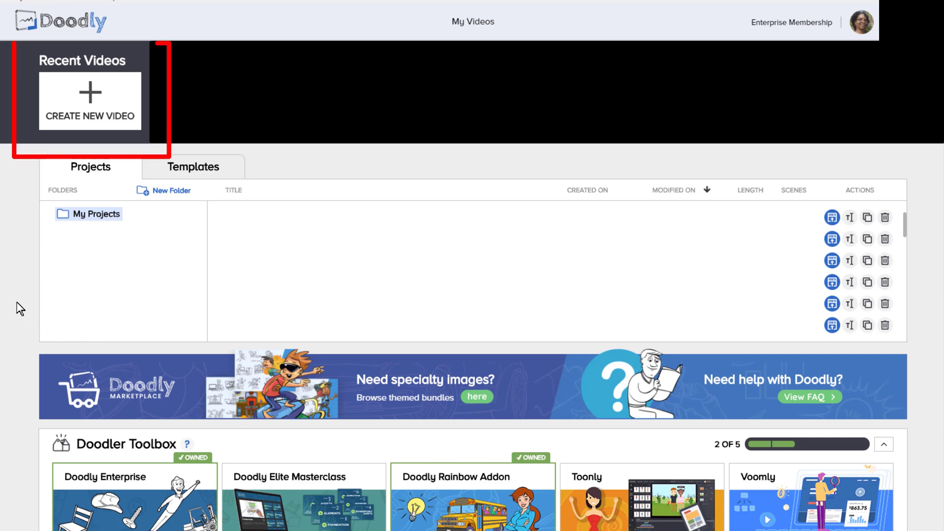
- Create a new video titled 'Video #3' in the Glassboard style with a blank first scene
{"action": "left_click", "coordinate": [90, 101]}
{"action": "type", "text": "Video #3"}
{"action": "left_click", "coordinate": [431, 250]}
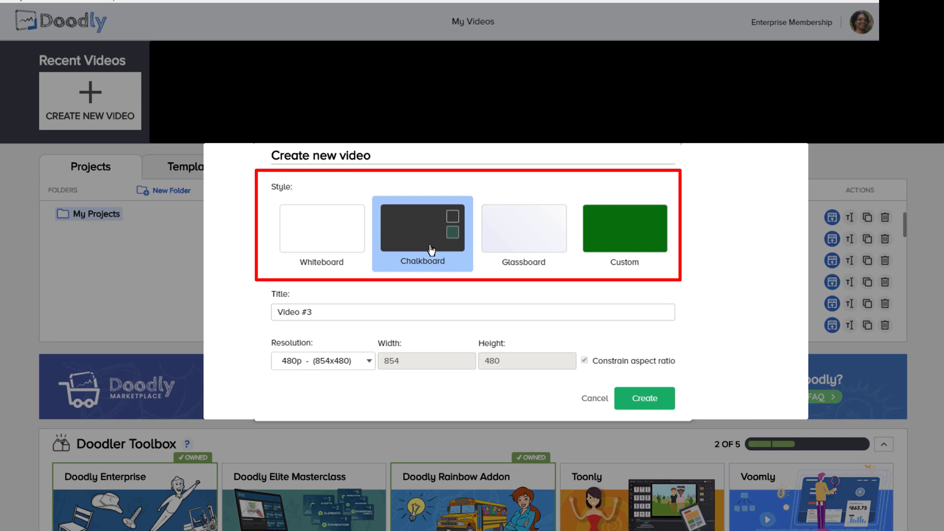
{"action": "left_click", "coordinate": [512, 256]}
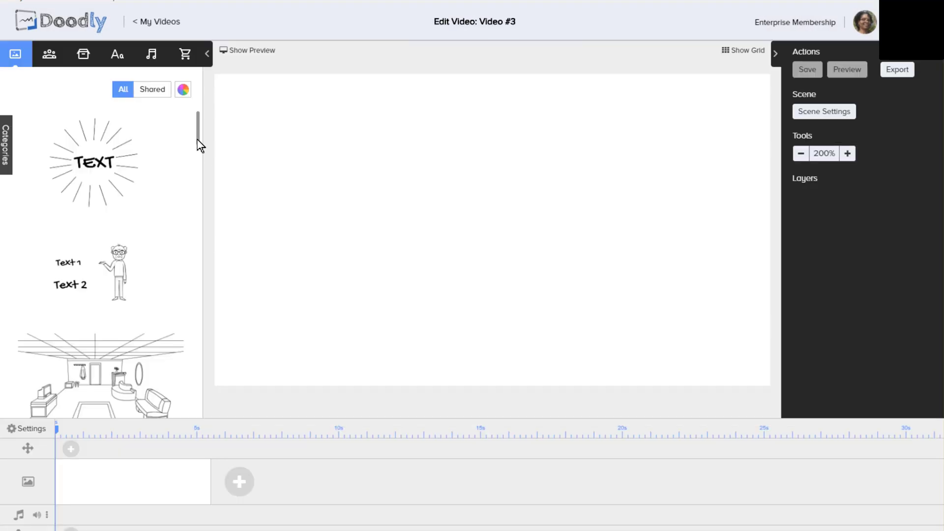
{"action": "left_click_drag", "start_coordinate": [197, 143], "coordinate": [198, 371]}
- Place the crashed-car scene from the Images library onto the canvas
{"action": "scroll", "coordinate": [194, 183], "scroll_direction": "down", "scroll_amount": 10}
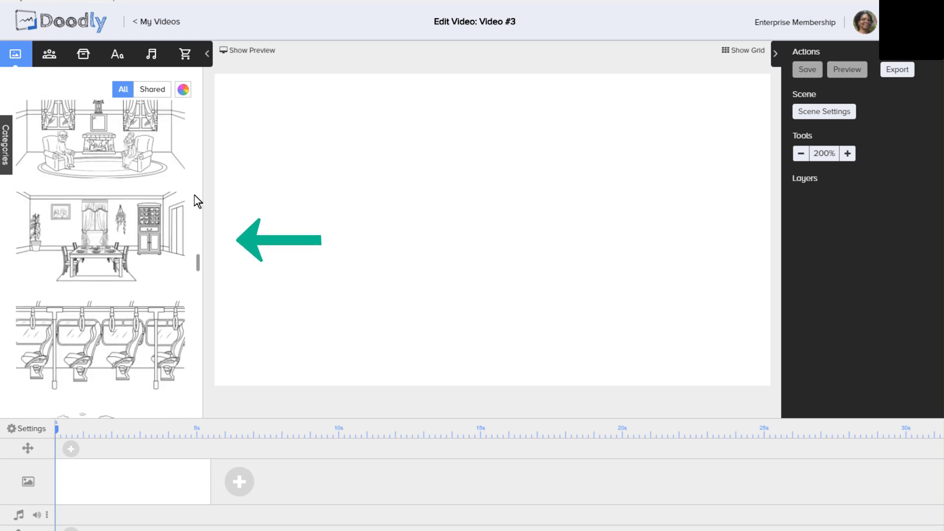
{"action": "scroll", "coordinate": [196, 207], "scroll_direction": "down", "scroll_amount": 15}
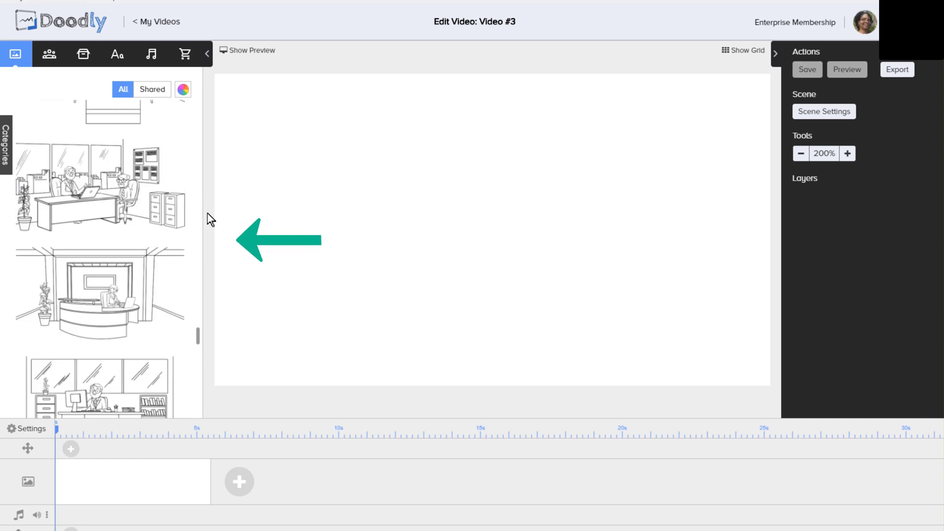
{"action": "scroll", "coordinate": [196, 215], "scroll_direction": "down", "scroll_amount": 15}
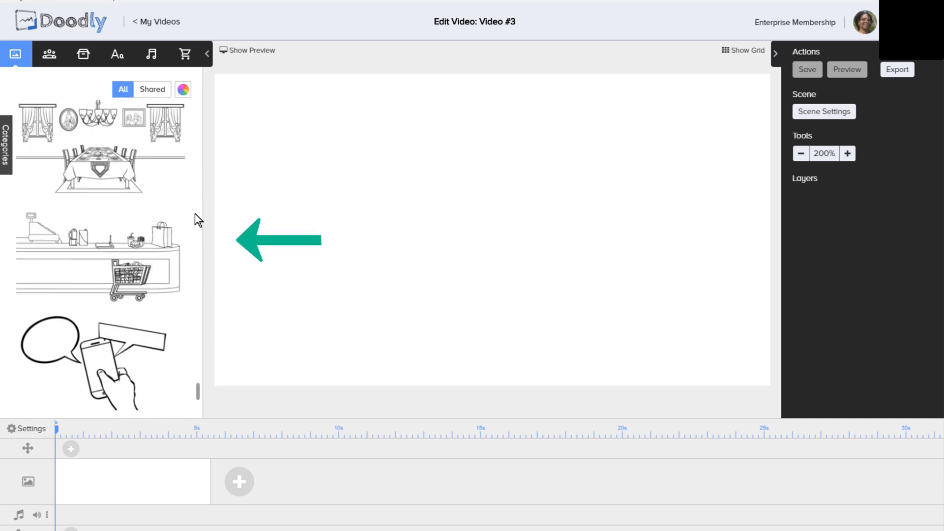
{"action": "scroll", "coordinate": [195, 213], "scroll_direction": "down", "scroll_amount": 12}
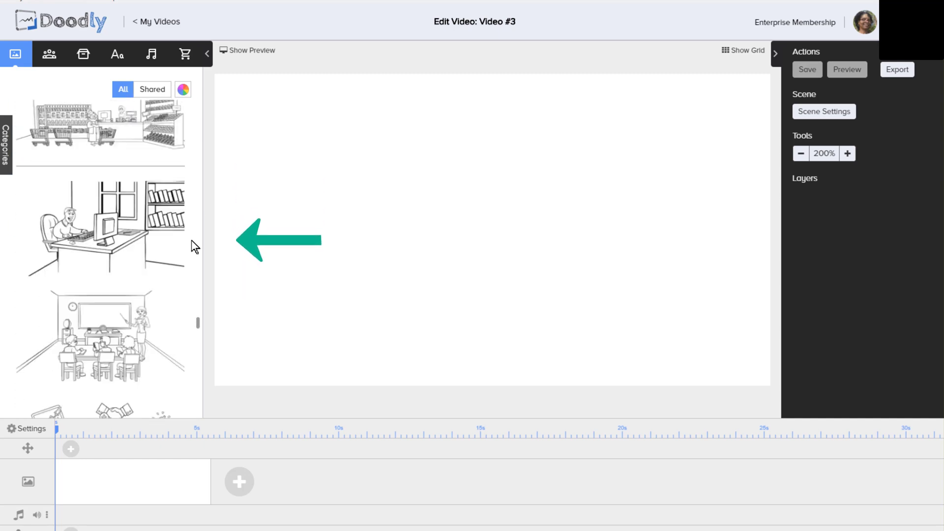
{"action": "scroll", "coordinate": [191, 247], "scroll_direction": "down", "scroll_amount": 10}
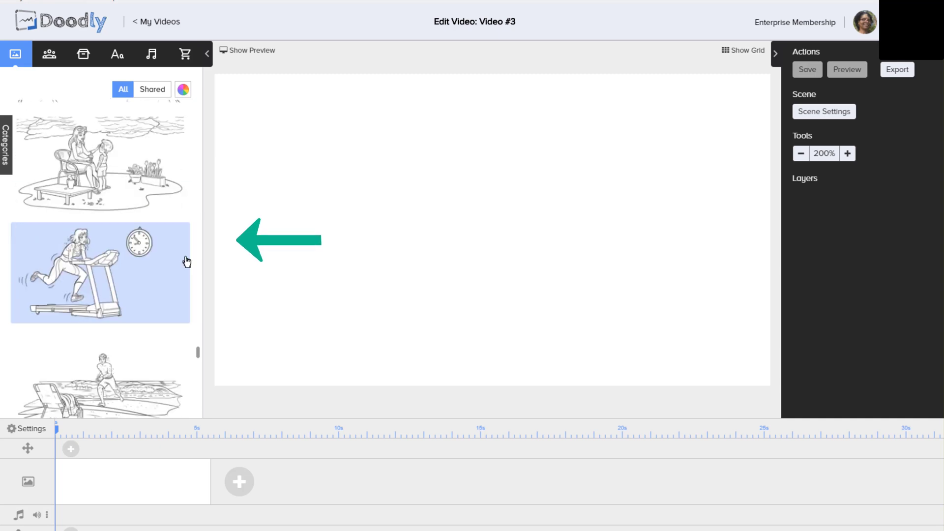
{"action": "scroll", "coordinate": [189, 295], "scroll_direction": "down", "scroll_amount": 4}
{"action": "scroll", "coordinate": [194, 337], "scroll_direction": "up", "scroll_amount": 15}
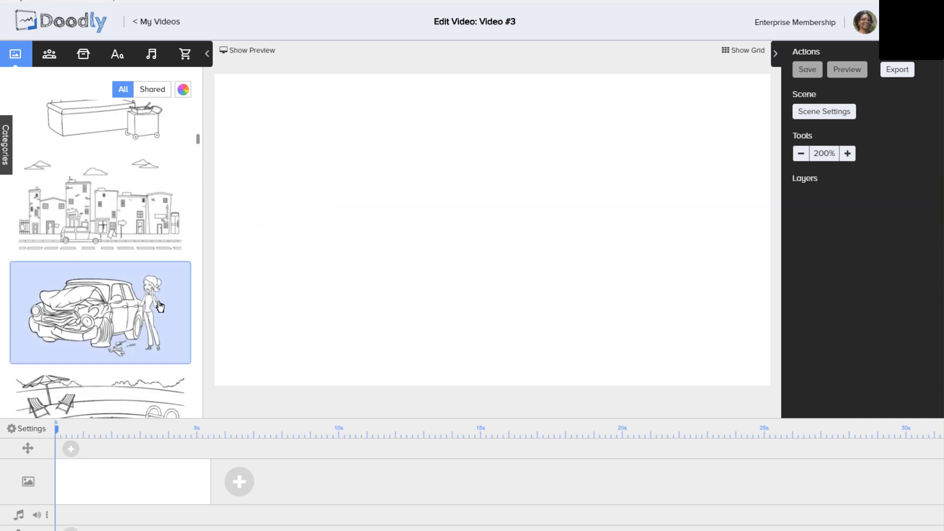
{"action": "left_click_drag", "start_coordinate": [113, 315], "coordinate": [595, 229]}
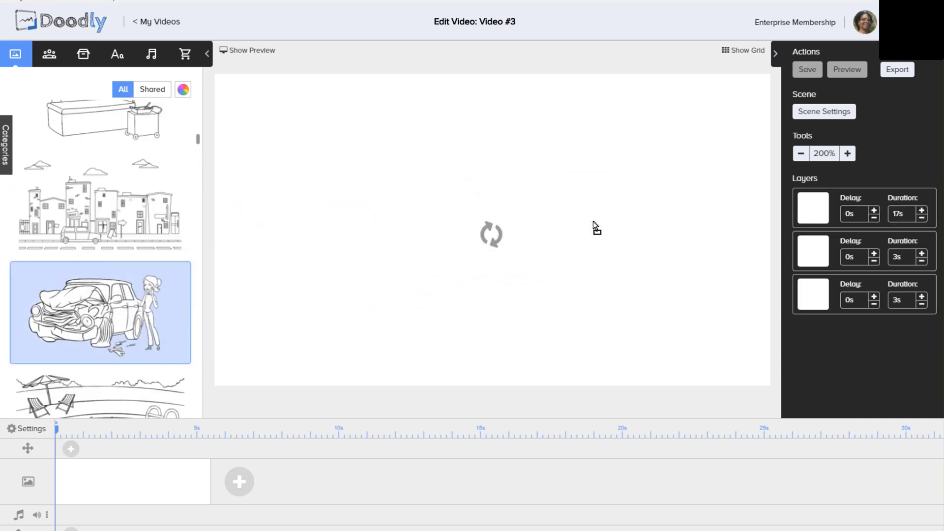
- Browse the Characters, Props and Text libraries
{"action": "left_click", "coordinate": [49, 54]}
{"action": "scroll", "coordinate": [196, 163], "scroll_direction": "down", "scroll_amount": 15}
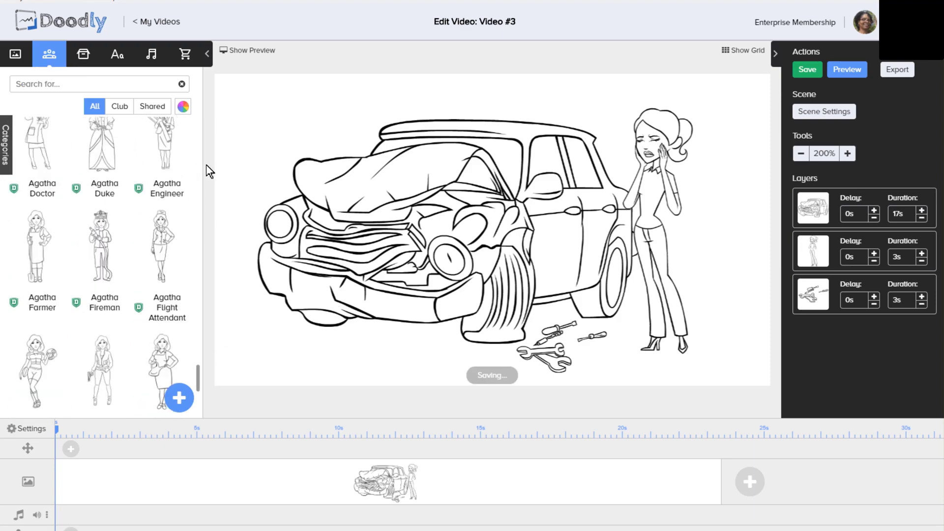
{"action": "scroll", "coordinate": [196, 160], "scroll_direction": "down", "scroll_amount": 15}
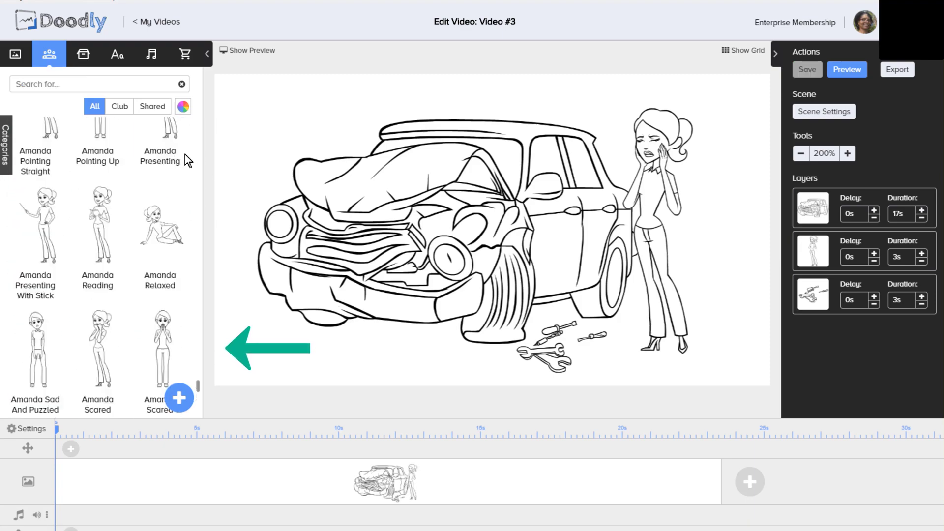
{"action": "scroll", "coordinate": [185, 161], "scroll_direction": "down", "scroll_amount": 15}
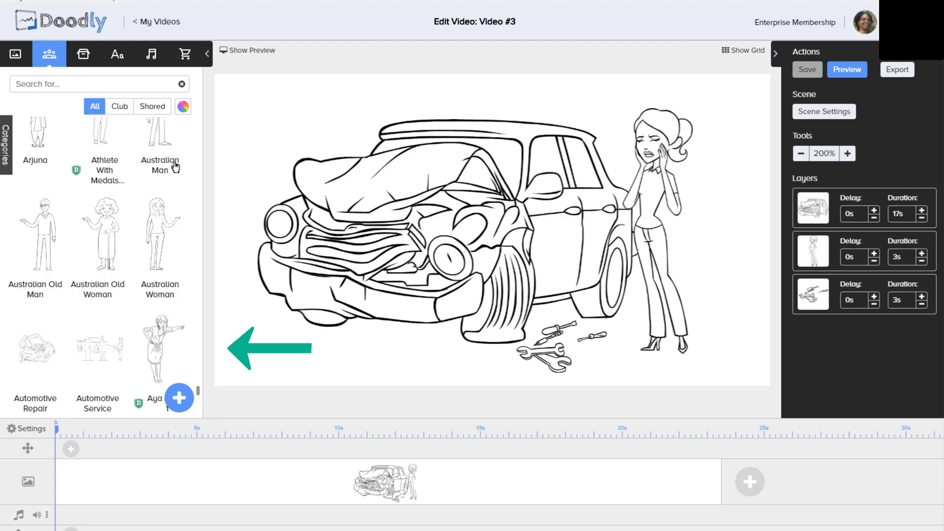
{"action": "scroll", "coordinate": [178, 172], "scroll_direction": "down", "scroll_amount": 15}
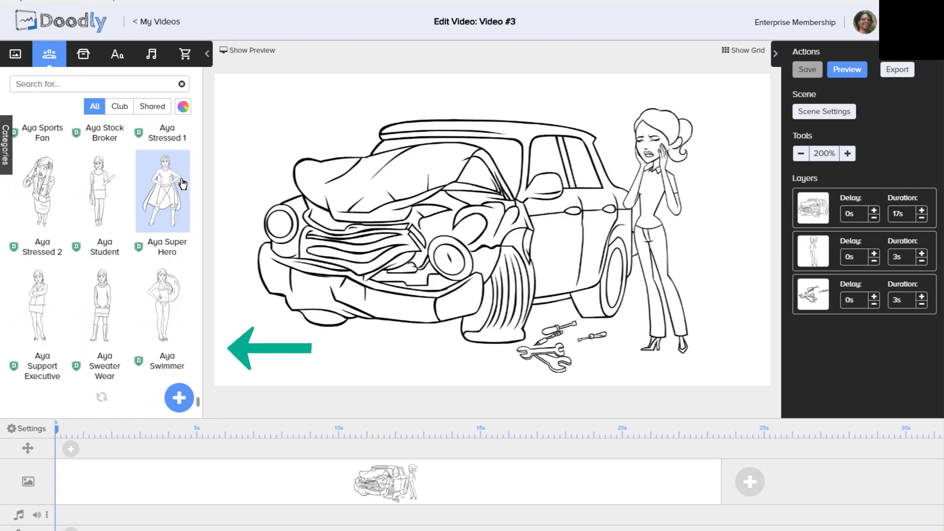
{"action": "left_click", "coordinate": [83, 54]}
{"action": "scroll", "coordinate": [185, 172], "scroll_direction": "down", "scroll_amount": 20}
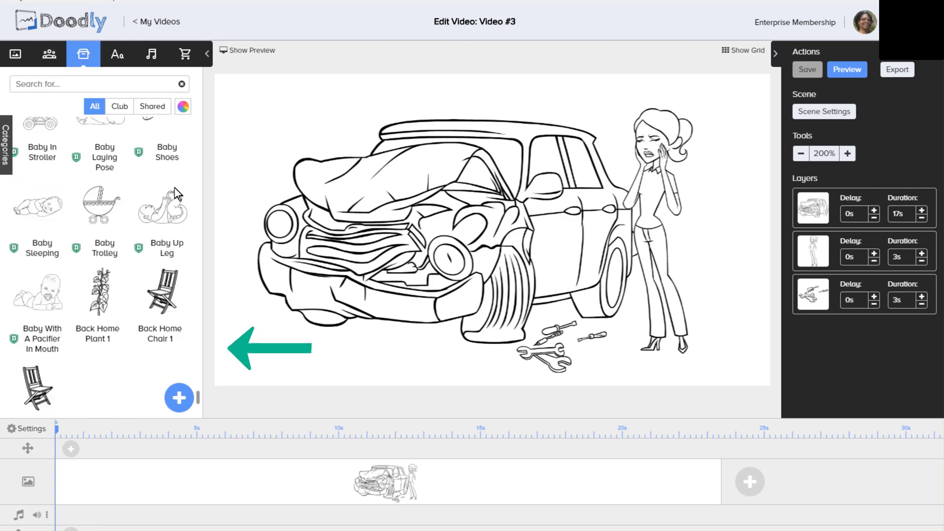
{"action": "scroll", "coordinate": [165, 239], "scroll_direction": "down", "scroll_amount": 20}
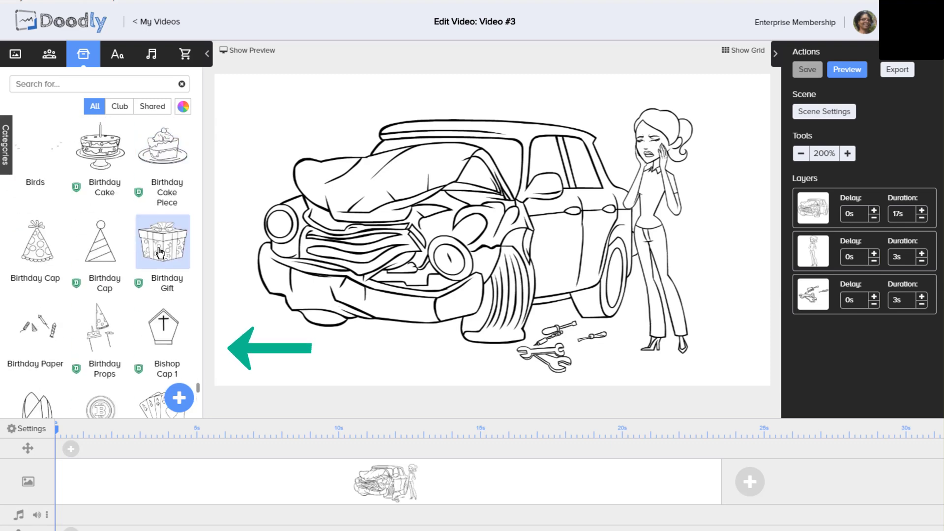
{"action": "scroll", "coordinate": [158, 263], "scroll_direction": "down", "scroll_amount": 15}
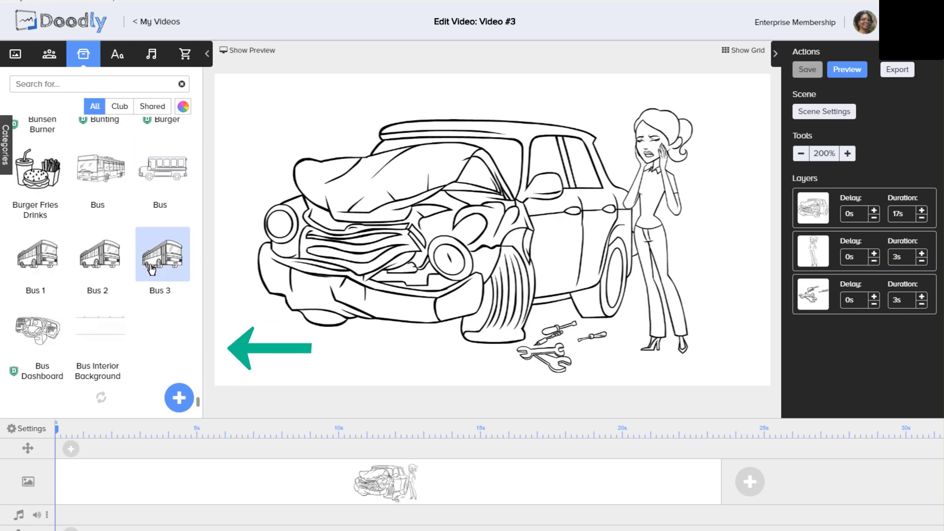
{"action": "left_click", "coordinate": [117, 54]}
{"action": "scroll", "coordinate": [187, 182], "scroll_direction": "down", "scroll_amount": 20}
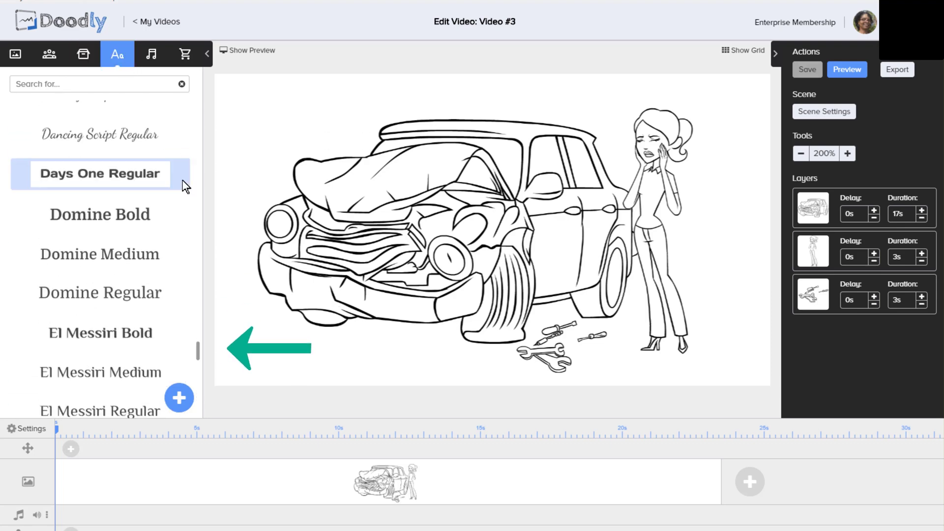
- Add a text element reading 'It's time for a tow truck!' above the wrecked car
{"action": "left_click", "coordinate": [184, 193]}
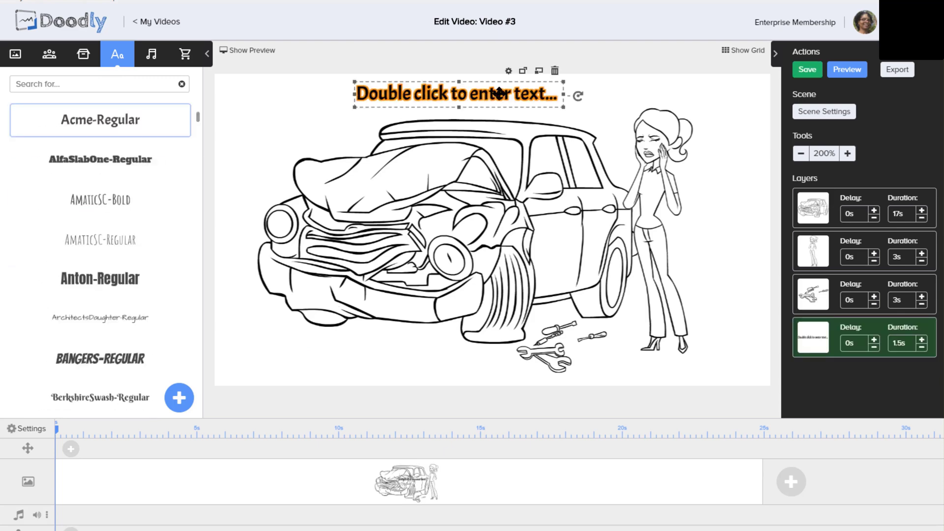
{"action": "double_click", "coordinate": [459, 105]}
{"action": "left_click_drag", "start_coordinate": [475, 218], "coordinate": [342, 222]}
{"action": "type", "text": "It's time for a tow truck!"}
{"action": "left_click", "coordinate": [601, 382]}
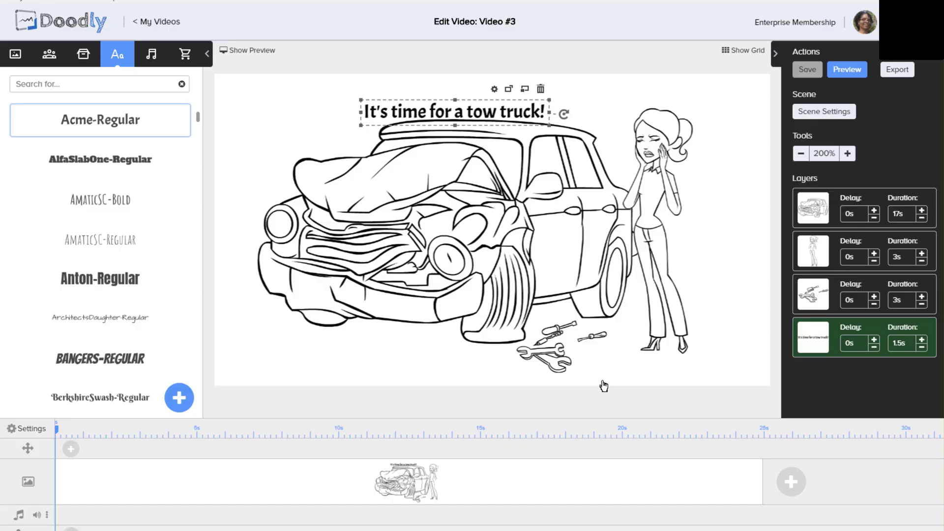
{"action": "left_click", "coordinate": [50, 53]}
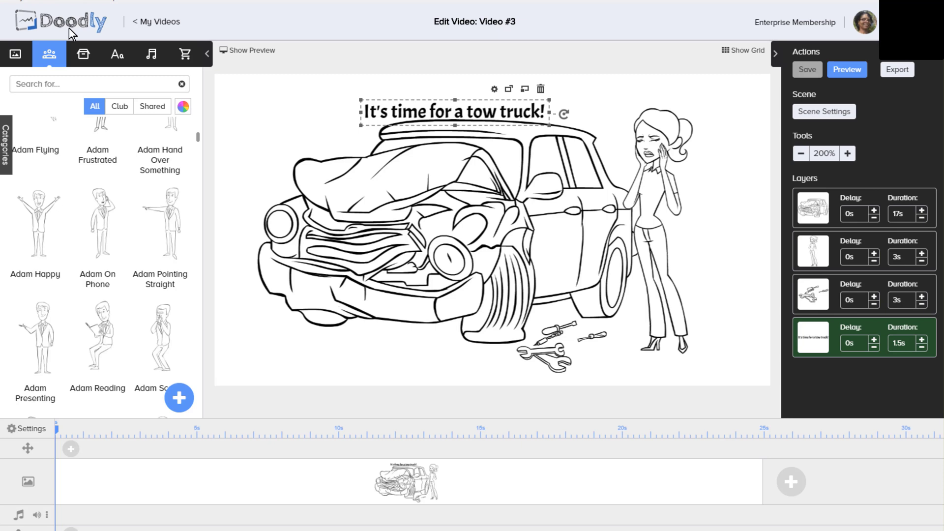
- Add the Adam On Phone character, then shrink the wrecked car and nudge it right and up
{"action": "left_click", "coordinate": [101, 224]}
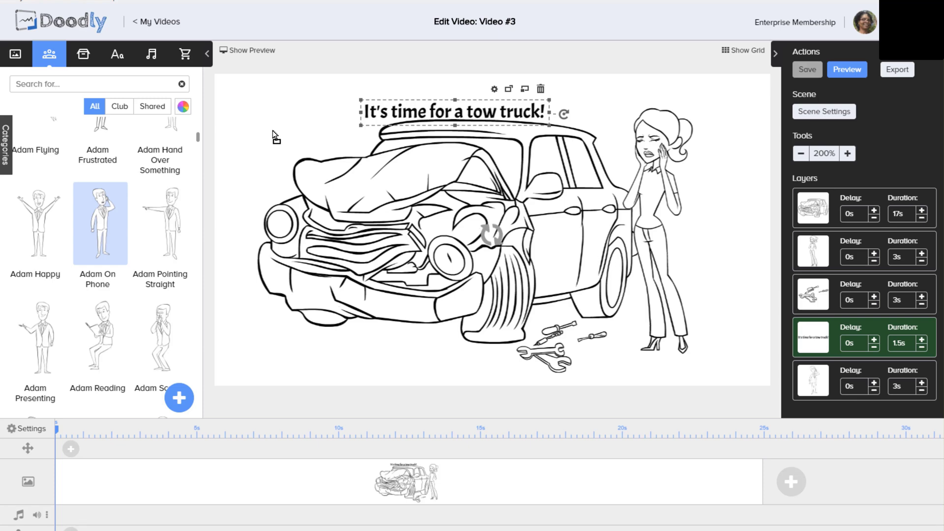
{"action": "left_click", "coordinate": [274, 135]}
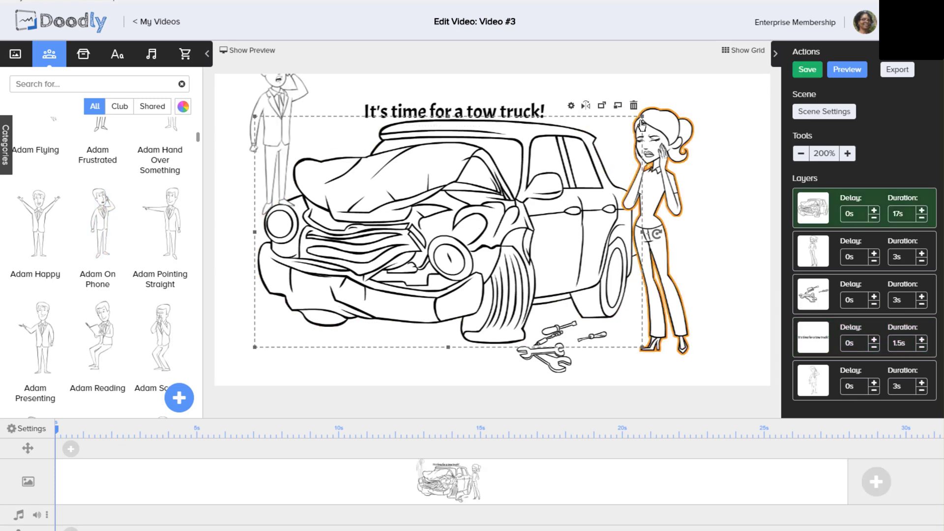
{"action": "left_click_drag", "start_coordinate": [639, 120], "coordinate": [580, 154]}
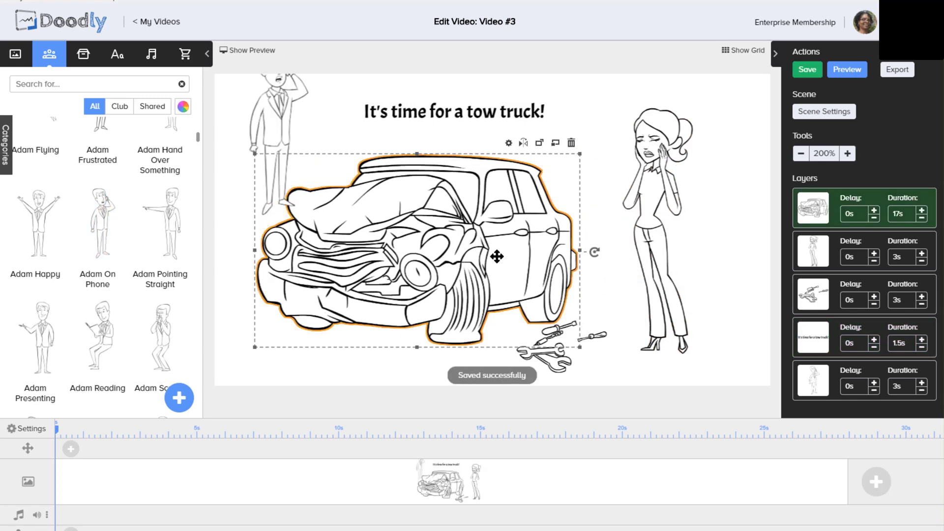
{"action": "left_click_drag", "start_coordinate": [441, 267], "coordinate": [360, 279]}
- Enlarge the man and position him lower, left of the car
{"action": "left_click_drag", "start_coordinate": [272, 133], "coordinate": [274, 212]}
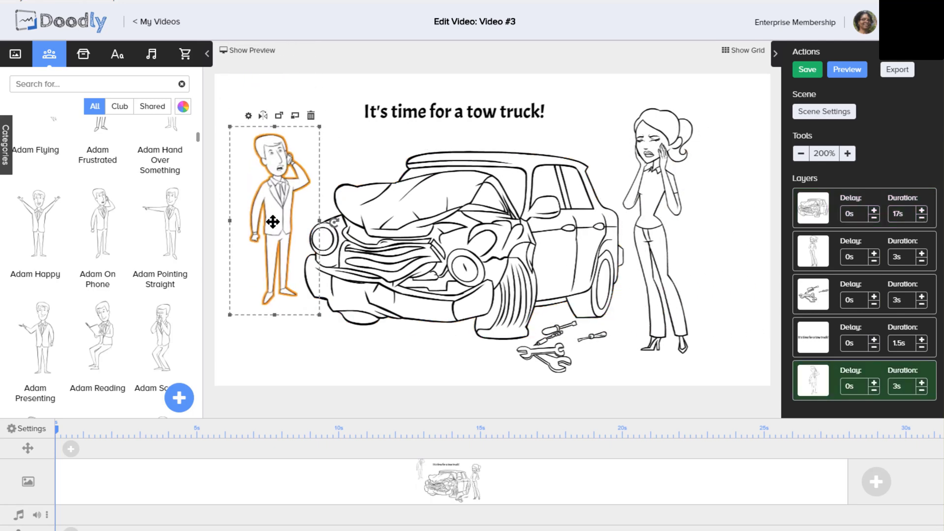
{"action": "left_click_drag", "start_coordinate": [320, 126], "coordinate": [349, 101]}
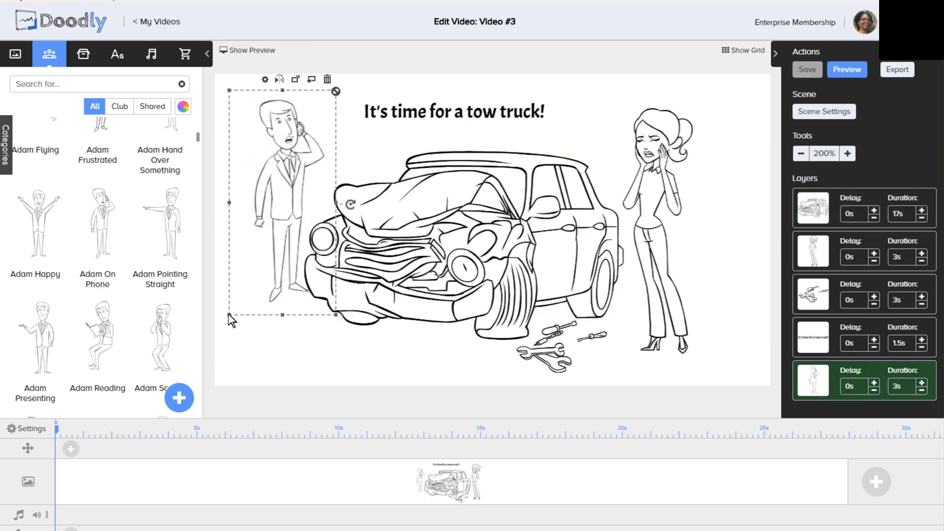
{"action": "left_click_drag", "start_coordinate": [285, 205], "coordinate": [273, 216]}
{"action": "left_click_drag", "start_coordinate": [324, 330], "coordinate": [341, 350]}
- Shrink the woman slightly and shift all objects together to the right
{"action": "left_click", "coordinate": [666, 157]}
{"action": "left_click_drag", "start_coordinate": [621, 106], "coordinate": [631, 139]}
{"action": "key", "text": "ctrl+a"}
{"action": "left_click_drag", "start_coordinate": [448, 307], "coordinate": [479, 305]}
{"action": "left_click", "coordinate": [747, 321]}
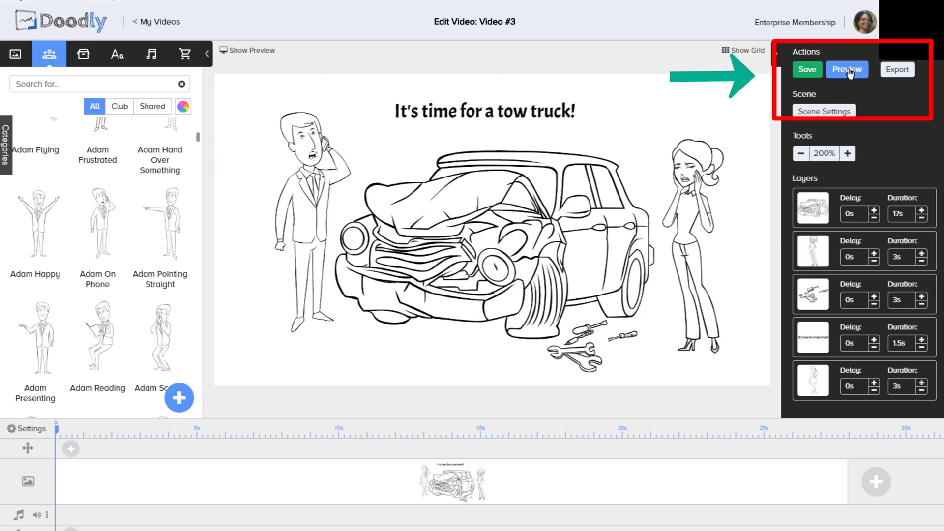
{"action": "left_click", "coordinate": [846, 70]}
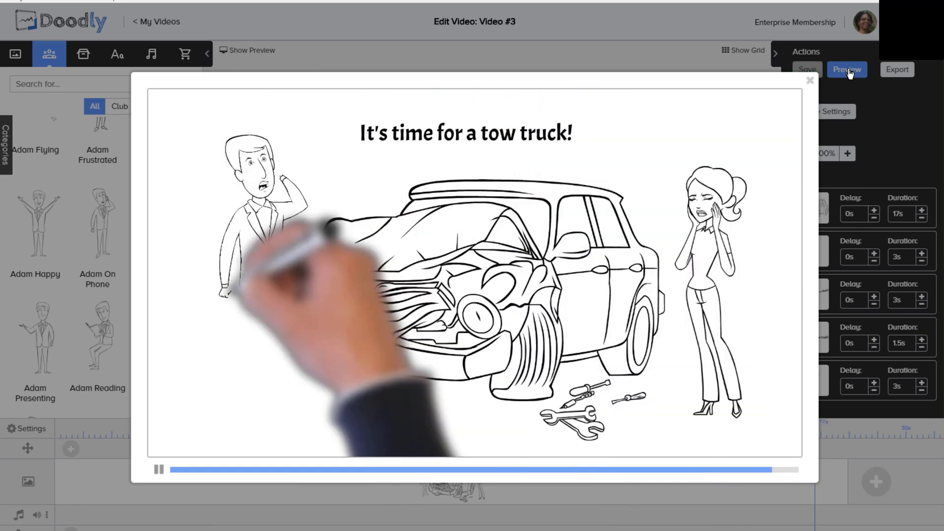
{"action": "left_click", "coordinate": [810, 81]}
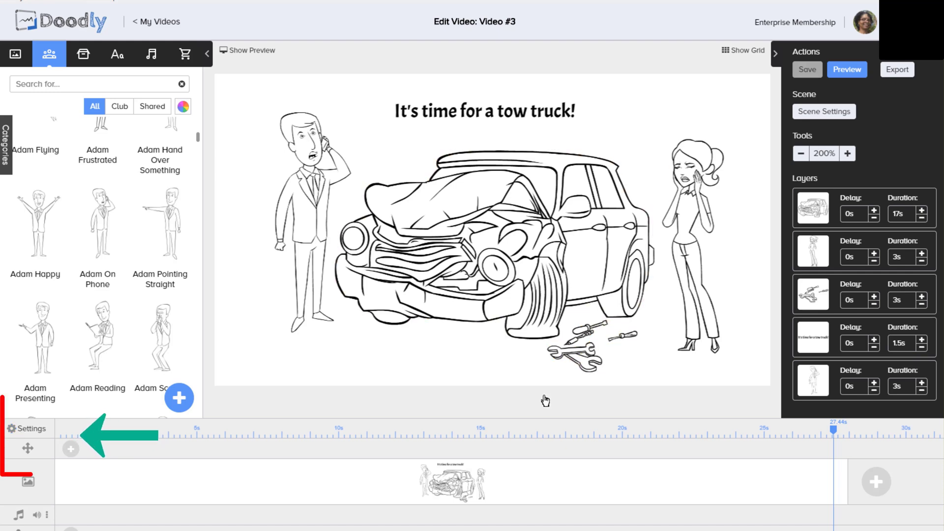
- In Video Settings, change the erase mode from Smart Mode to With Eraser
{"action": "left_click", "coordinate": [29, 432]}
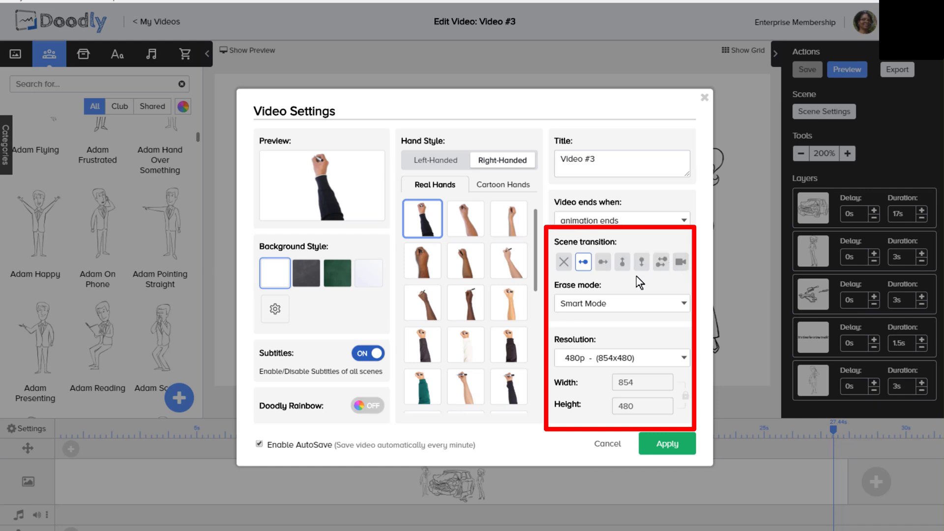
{"action": "left_click", "coordinate": [581, 308]}
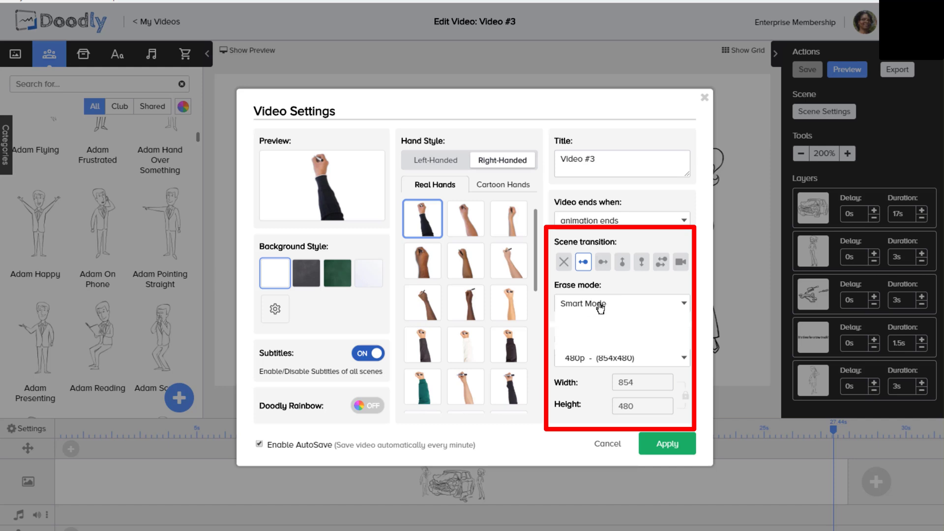
{"action": "left_click", "coordinate": [593, 340]}
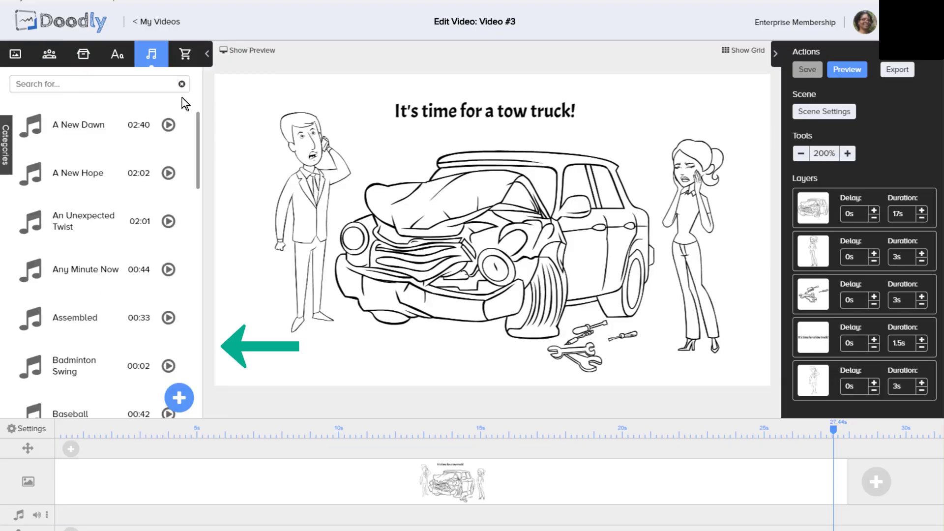
- Scroll through the Music tab's track list to the end
{"action": "scroll", "coordinate": [183, 147], "scroll_direction": "down", "scroll_amount": 10}
{"action": "scroll", "coordinate": [184, 197], "scroll_direction": "down", "scroll_amount": 20}
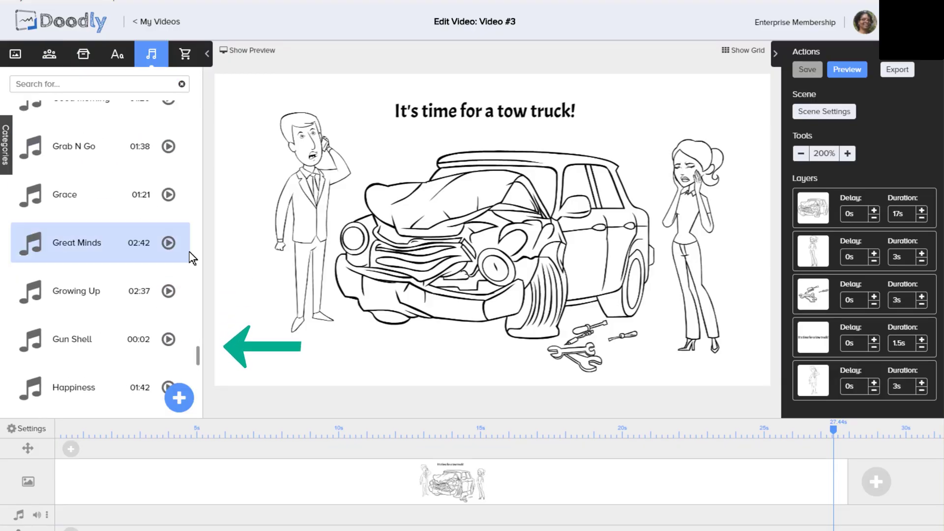
{"action": "scroll", "coordinate": [198, 263], "scroll_direction": "down", "scroll_amount": 5}
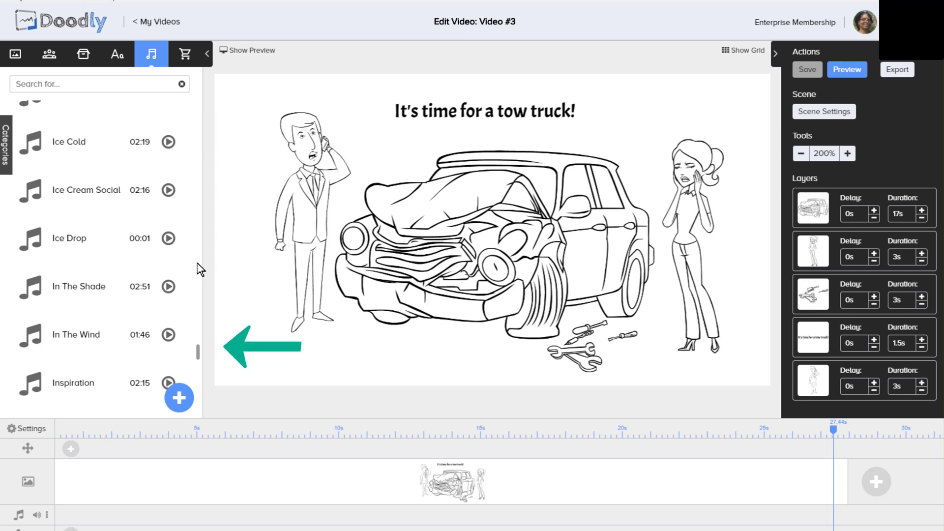
{"action": "scroll", "coordinate": [198, 267], "scroll_direction": "down", "scroll_amount": 20}
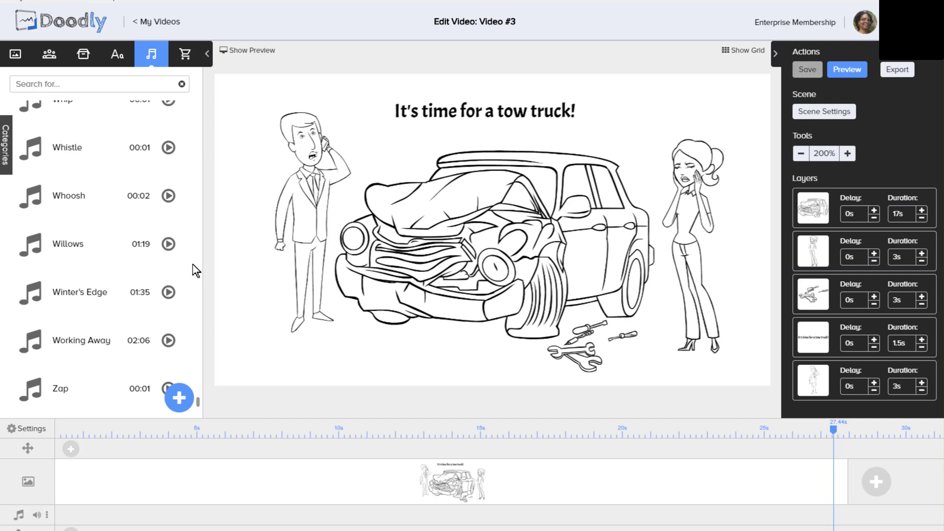
{"action": "scroll", "coordinate": [337, 474], "scroll_direction": "down", "scroll_amount": 1}
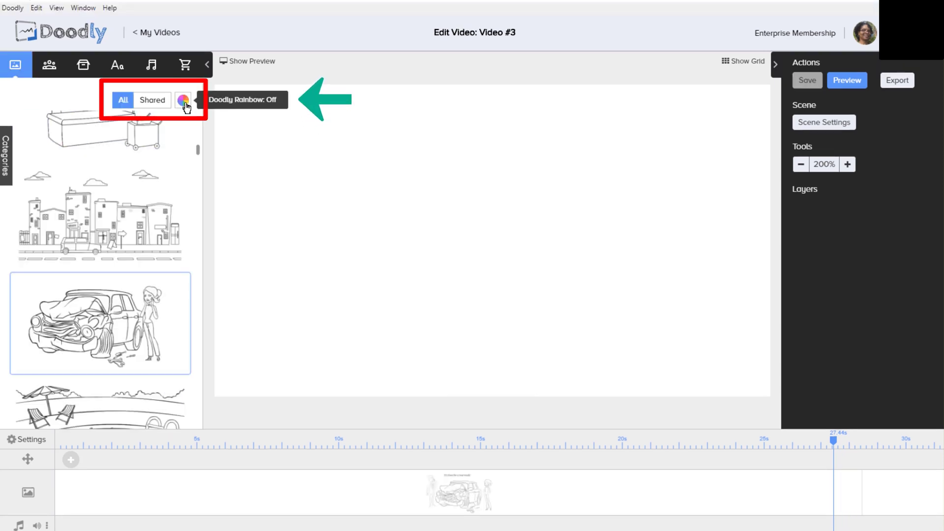
- Turn on Doodly Rainbow, place the colour wrecked-car scene, and add an enlarged Adam Frustrated
{"action": "left_click", "coordinate": [186, 107]}
{"action": "left_click_drag", "start_coordinate": [100, 324], "coordinate": [505, 223]}
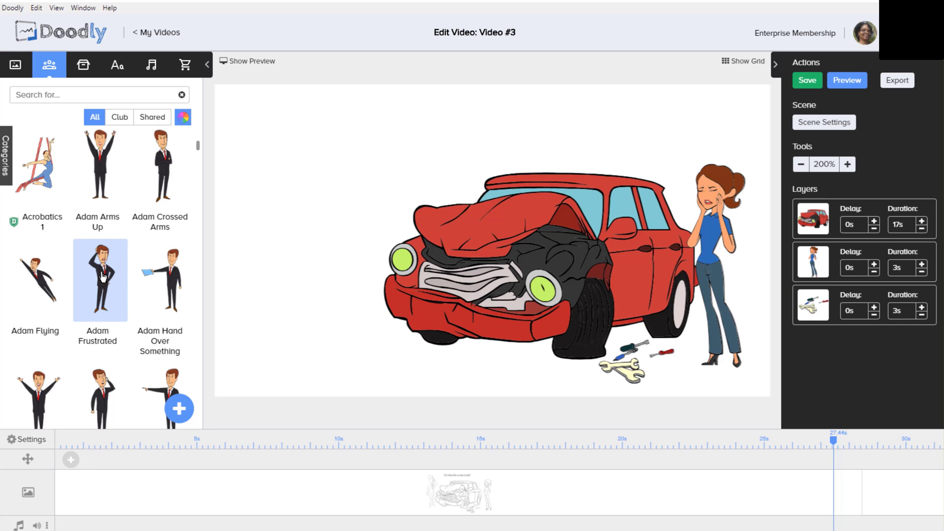
{"action": "left_click_drag", "start_coordinate": [109, 273], "coordinate": [300, 241]}
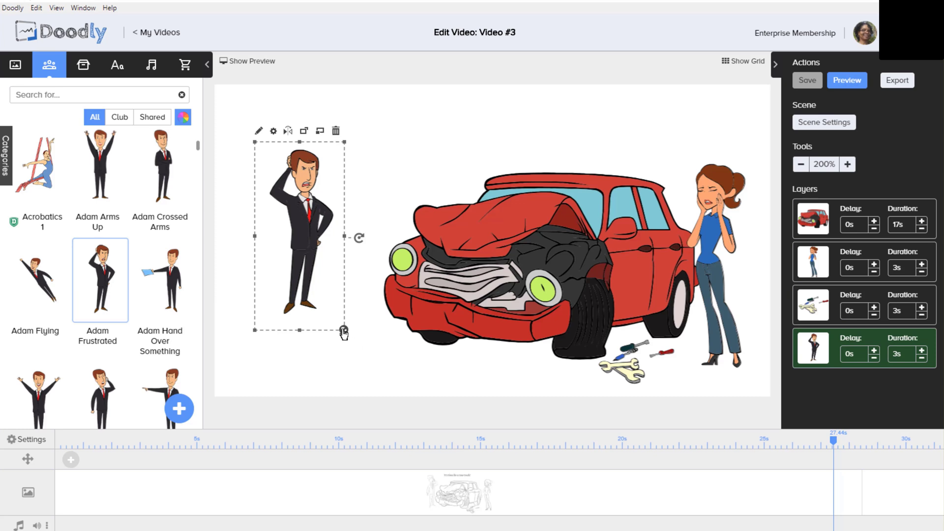
{"action": "left_click_drag", "start_coordinate": [344, 331], "coordinate": [349, 349]}
{"action": "left_click", "coordinate": [400, 372]}
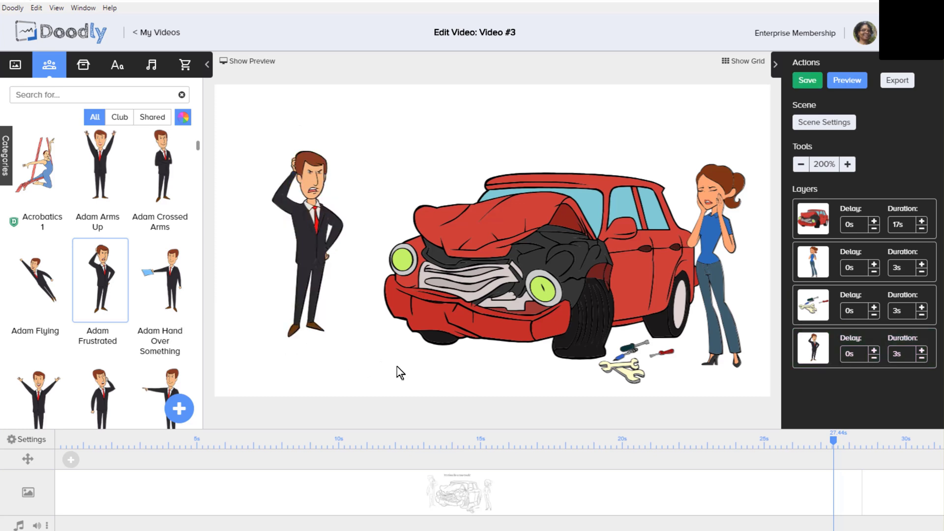
- Export the video as MP4 at Custom 854×480 resolution and start rendering
{"action": "left_click", "coordinate": [904, 83]}
{"action": "left_click", "coordinate": [377, 290]}
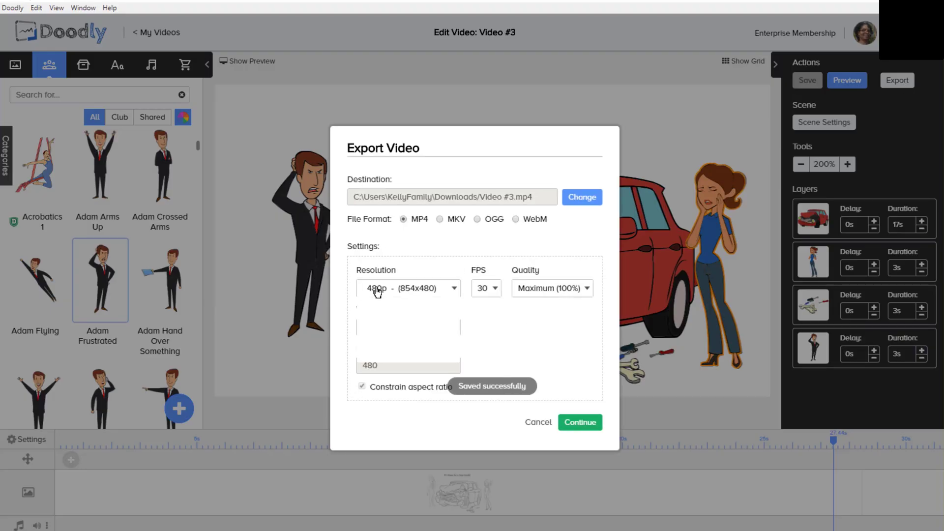
{"action": "left_click", "coordinate": [383, 347]}
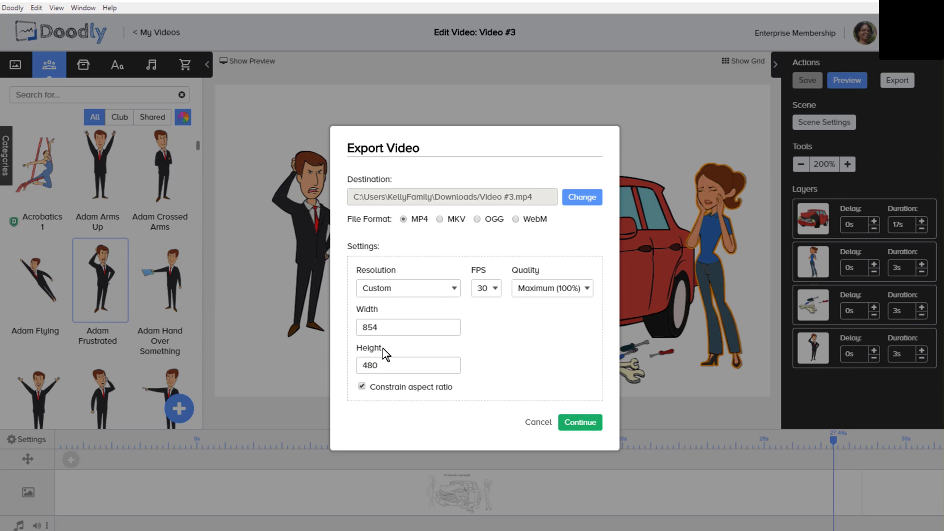
{"action": "left_click", "coordinate": [581, 422]}
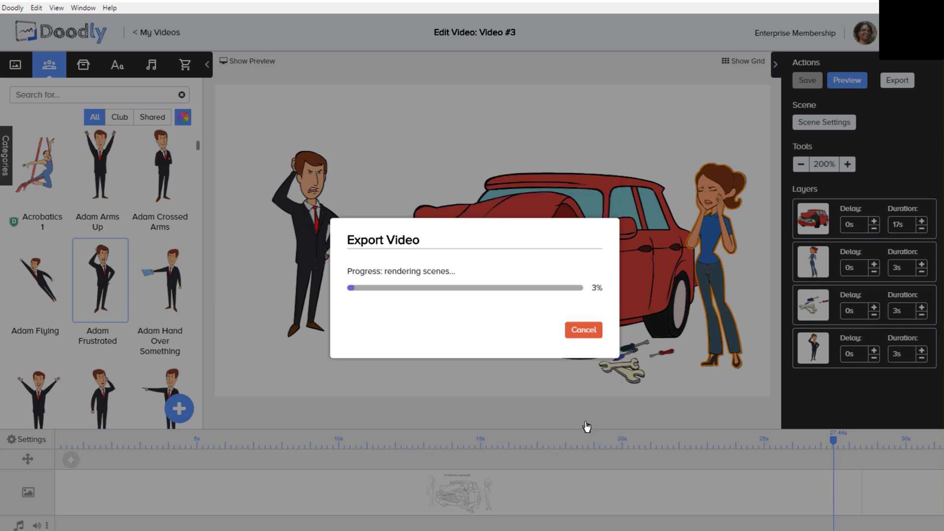